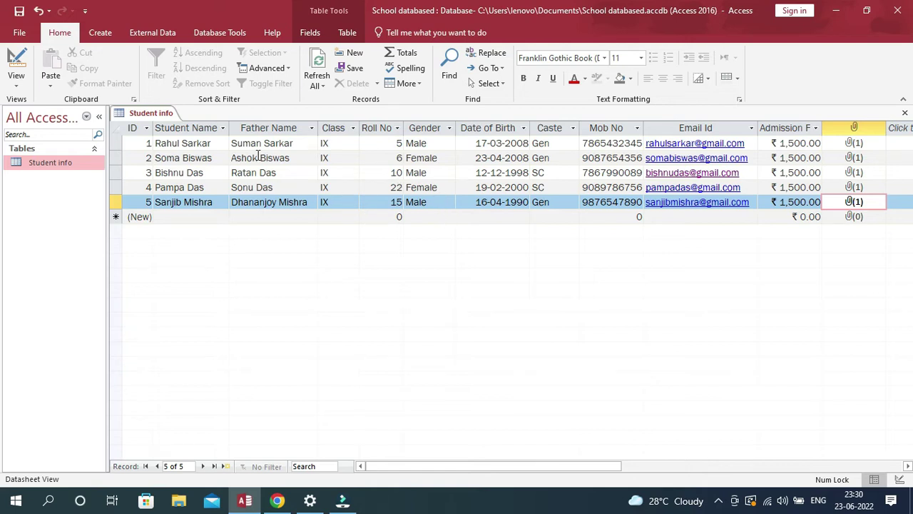
{"action": "left_click", "coordinate": [99, 33]}
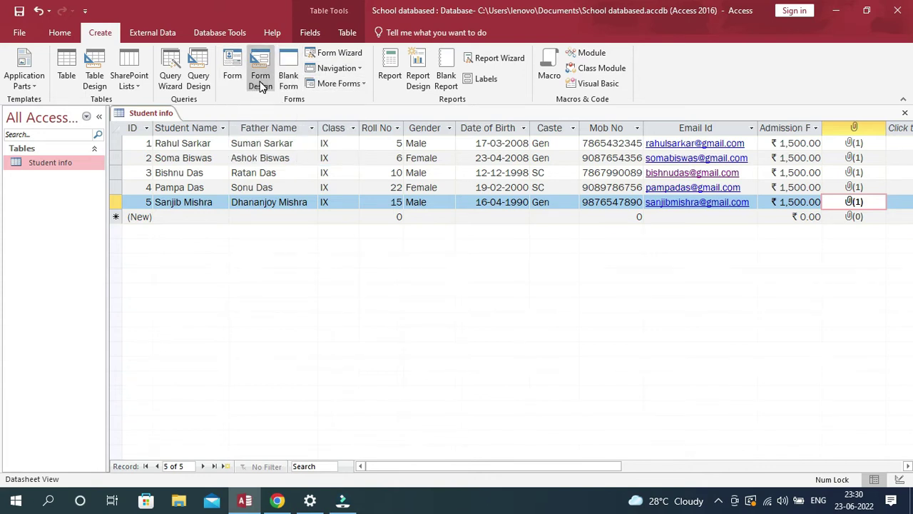
{"action": "left_click", "coordinate": [360, 68]}
{"action": "left_click", "coordinate": [362, 71]}
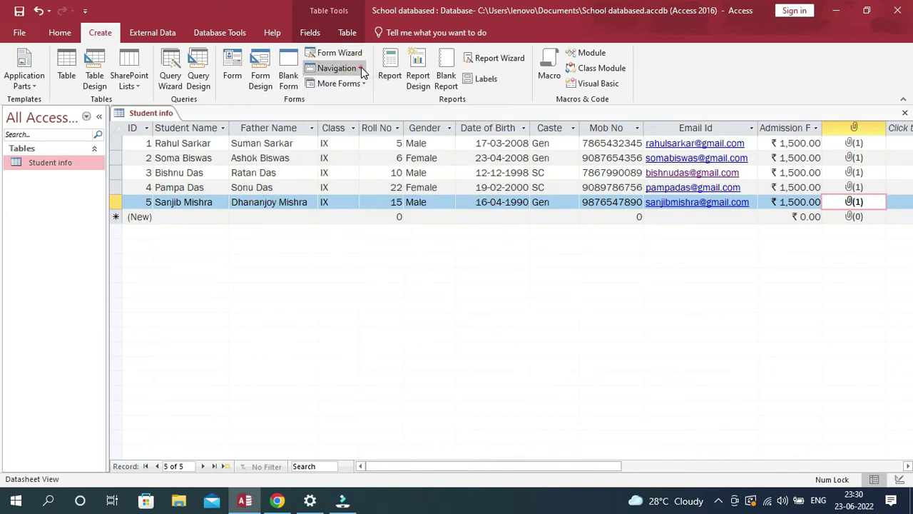
{"action": "left_click", "coordinate": [364, 84]}
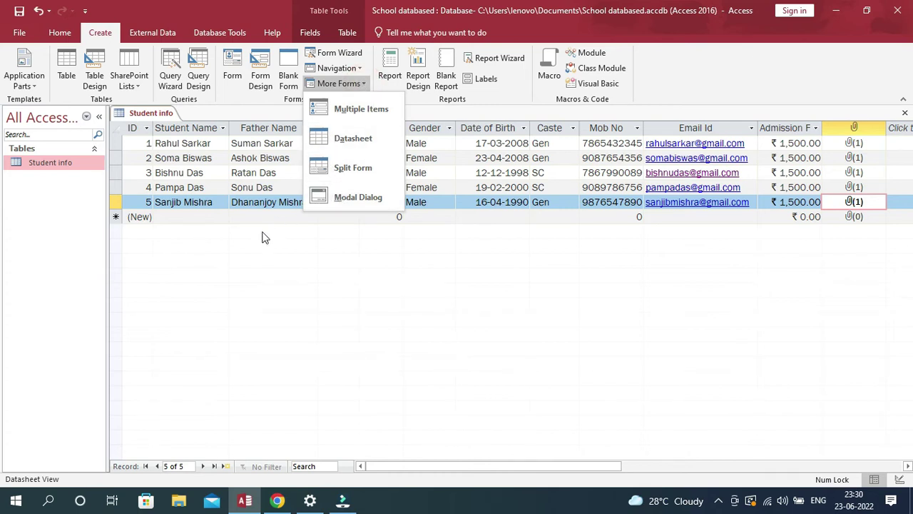
{"action": "left_click", "coordinate": [258, 264]}
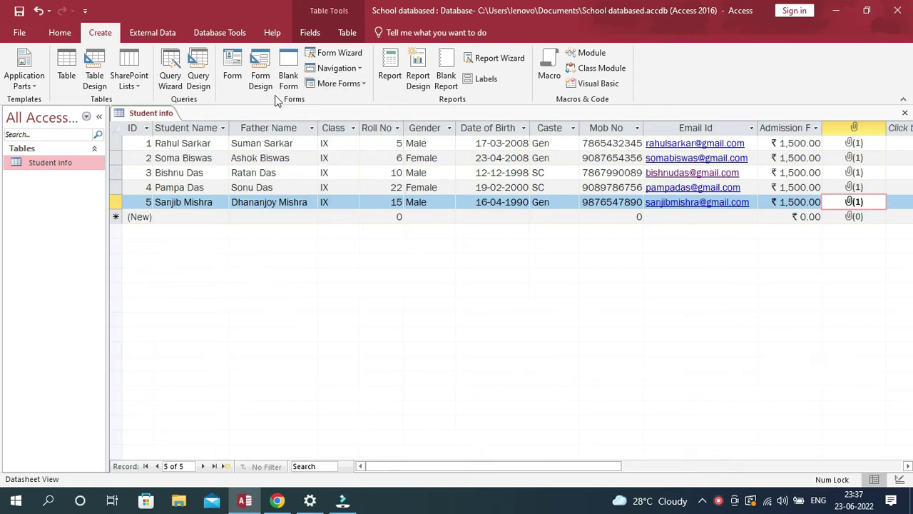
Create an automatic form from the Student info table and show it in Form View
{"action": "left_click", "coordinate": [232, 65]}
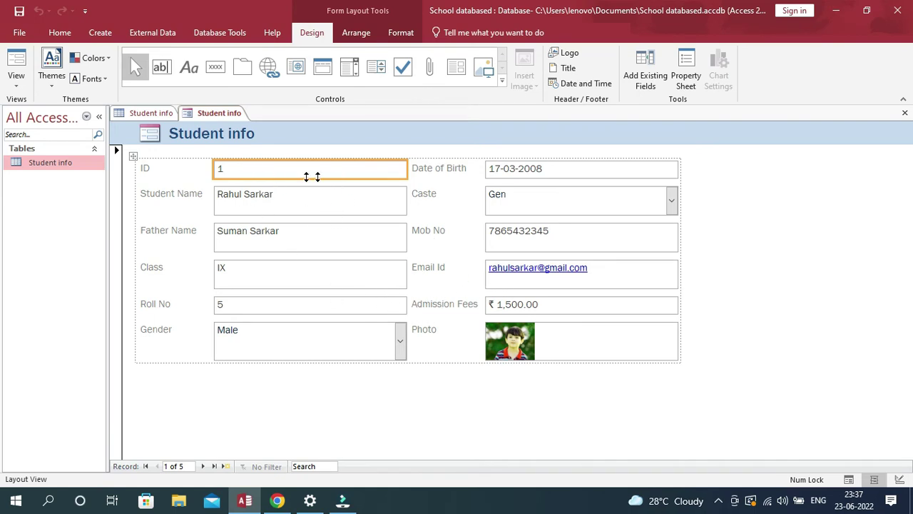
{"action": "left_click", "coordinate": [15, 87]}
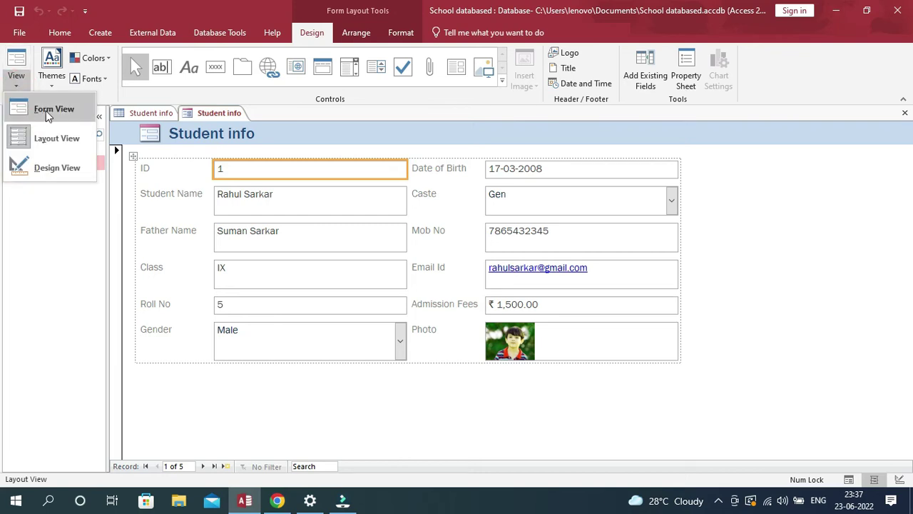
{"action": "left_click", "coordinate": [46, 111]}
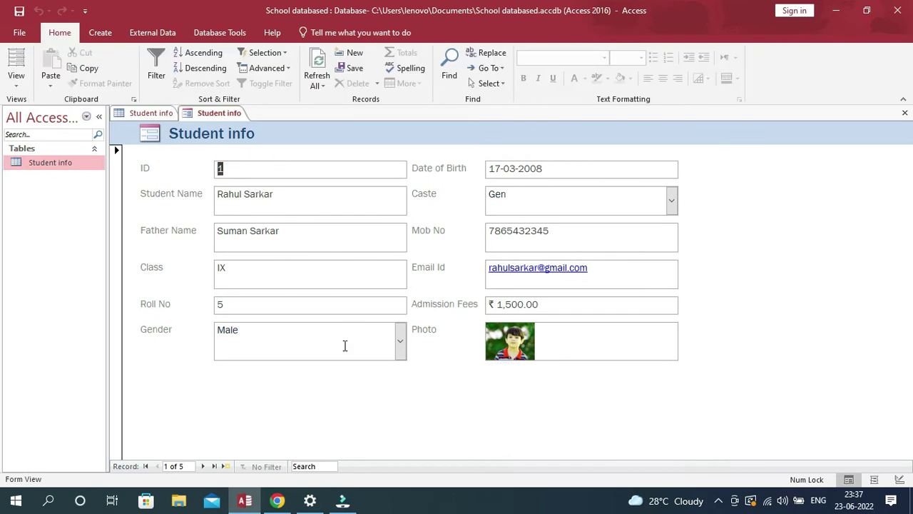
Page forward through the student records to the blank new record, and return to the last filled record
{"action": "left_click", "coordinate": [203, 466]}
{"action": "left_click", "coordinate": [204, 467]}
{"action": "left_click", "coordinate": [204, 466]}
{"action": "left_click", "coordinate": [203, 467]}
{"action": "left_click", "coordinate": [203, 466]}
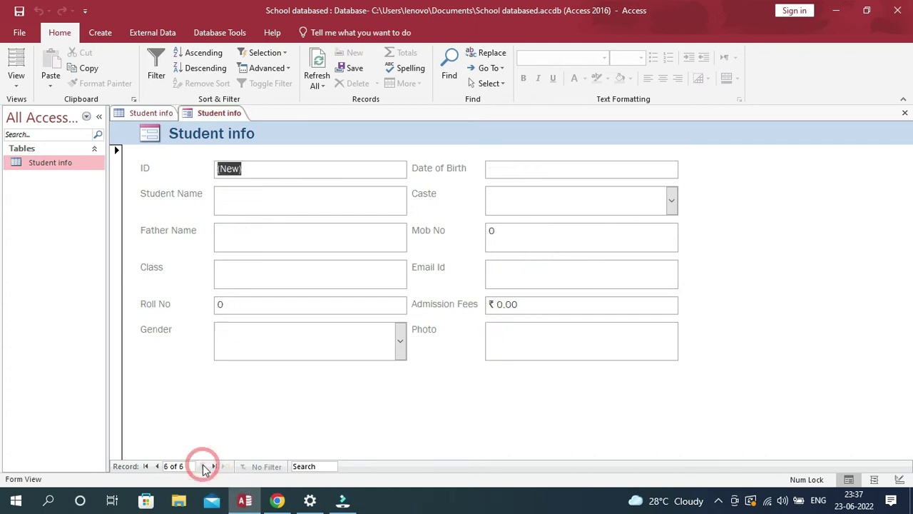
{"action": "left_click", "coordinate": [158, 466]}
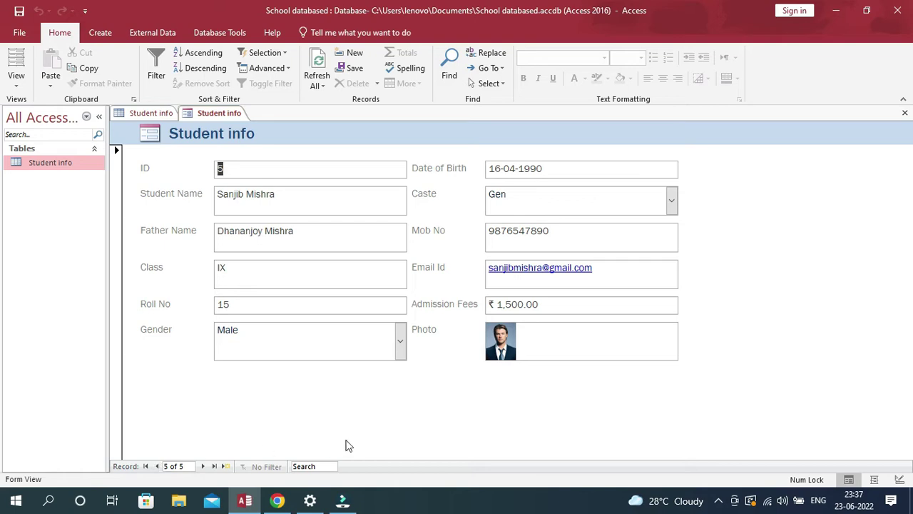
Close the automatic form without saving it and close the Student info table
{"action": "left_click", "coordinate": [903, 115]}
{"action": "left_click", "coordinate": [460, 284]}
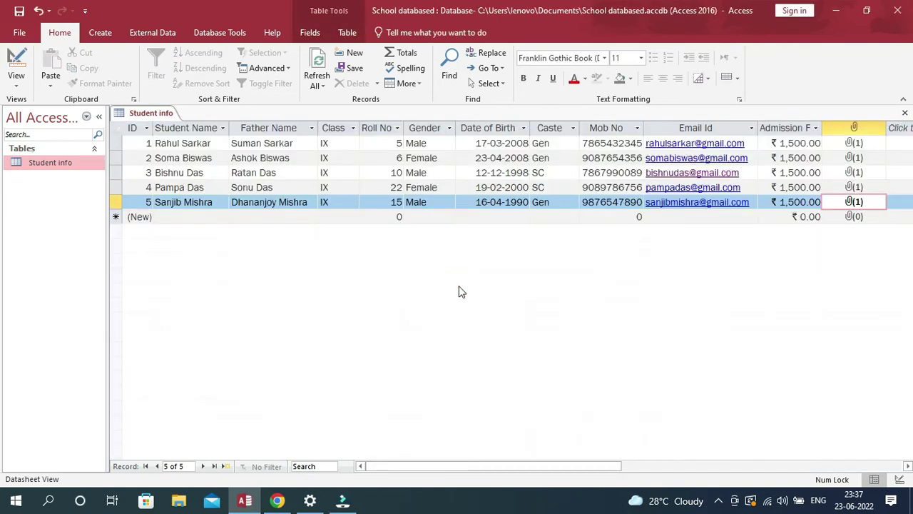
{"action": "scroll", "coordinate": [214, 97], "scroll_direction": "down", "scroll_amount": 1}
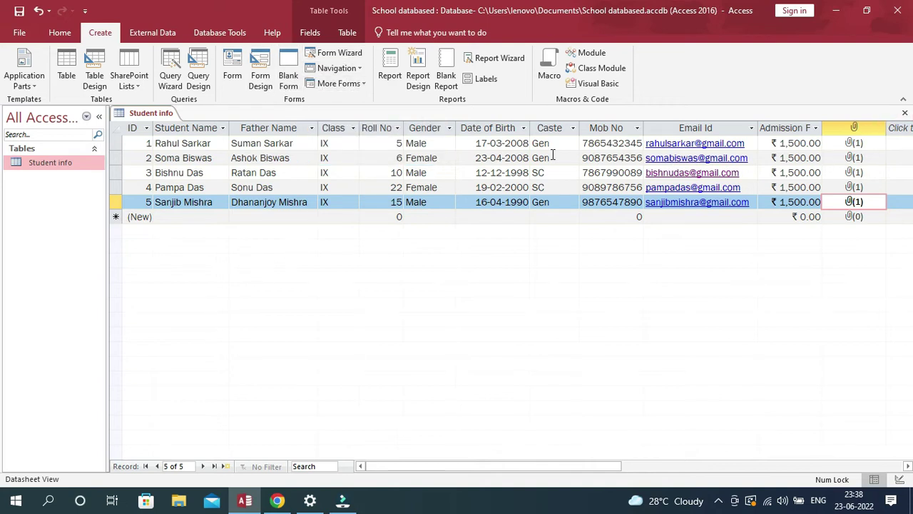
{"action": "left_click", "coordinate": [906, 115]}
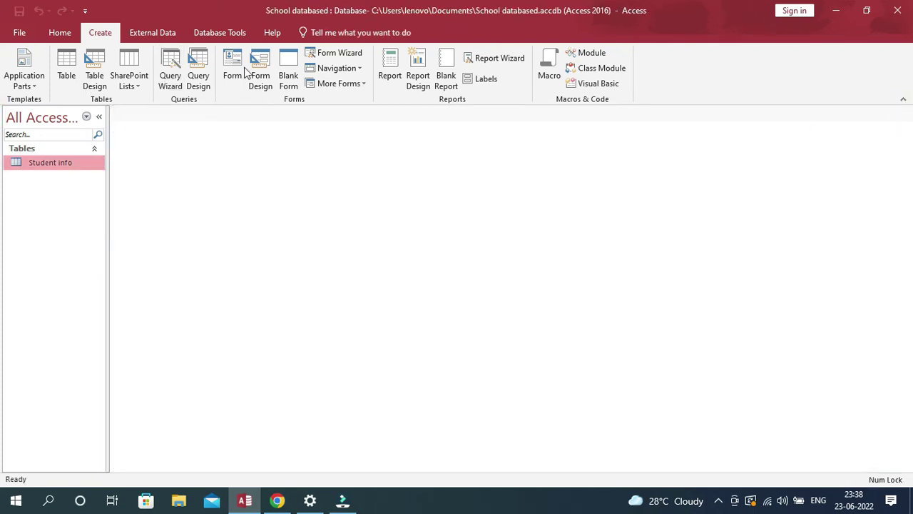
Start the Form Wizard for the Student info table and include all of its fields in the form
{"action": "left_click", "coordinate": [349, 57]}
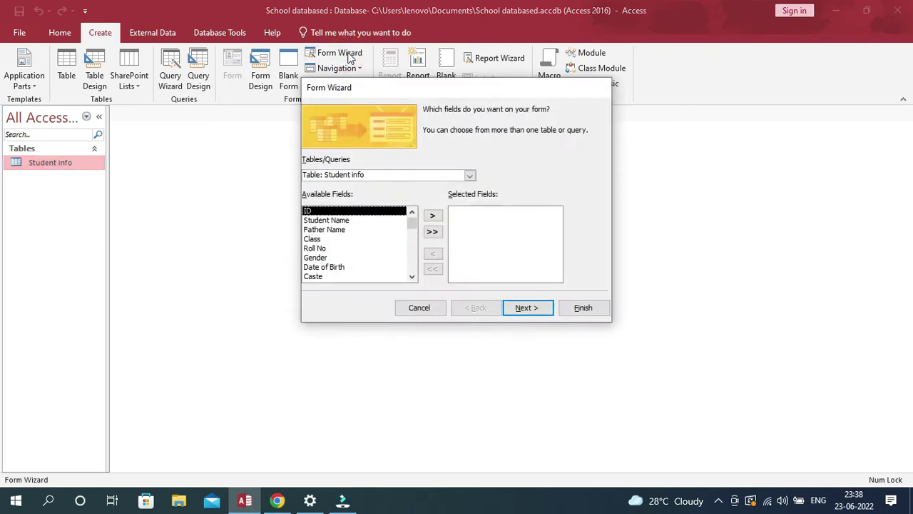
{"action": "left_click_drag", "start_coordinate": [396, 87], "coordinate": [366, 79]}
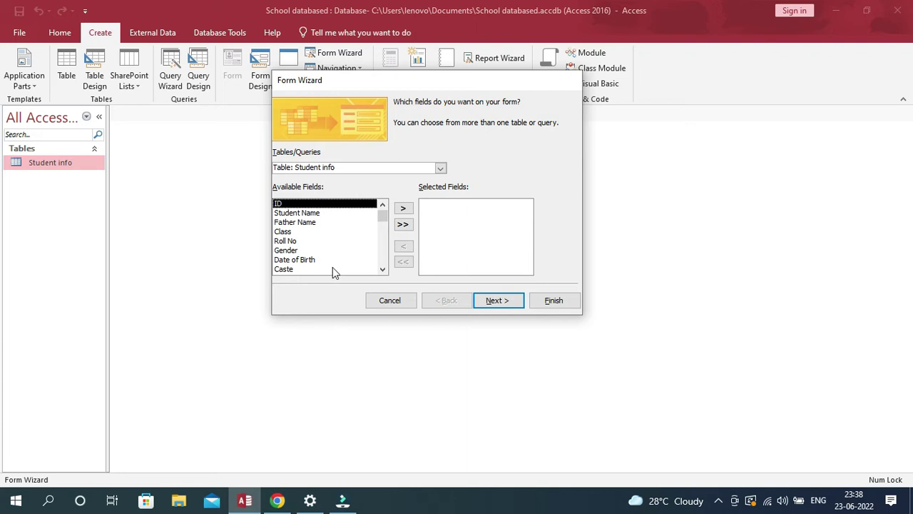
{"action": "left_click", "coordinate": [383, 271]}
{"action": "left_click", "coordinate": [383, 271]}
{"action": "left_click_drag", "start_coordinate": [384, 237], "coordinate": [389, 207]}
{"action": "left_click", "coordinate": [403, 225]}
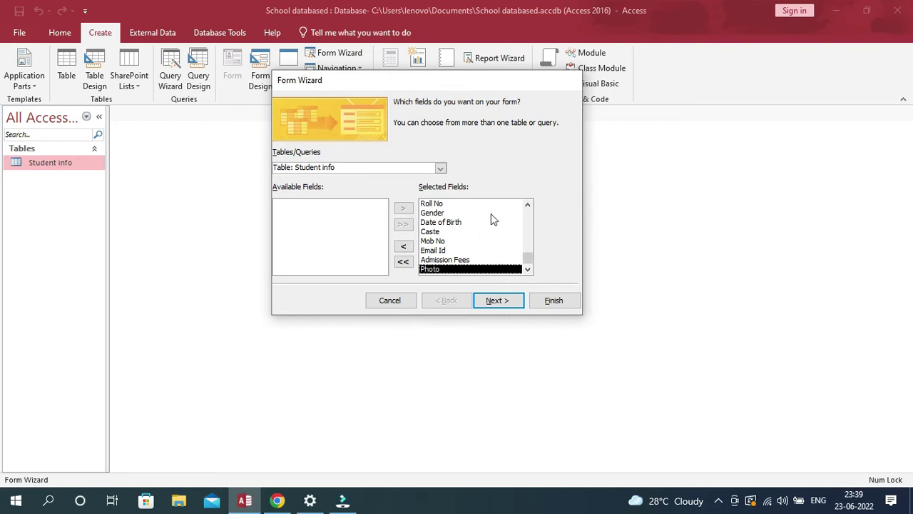
{"action": "left_click", "coordinate": [403, 263]}
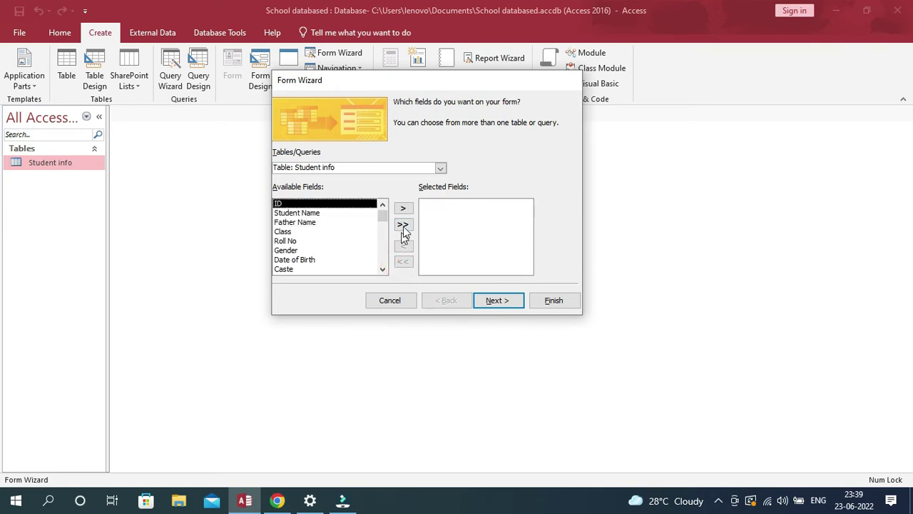
{"action": "left_click", "coordinate": [403, 225]}
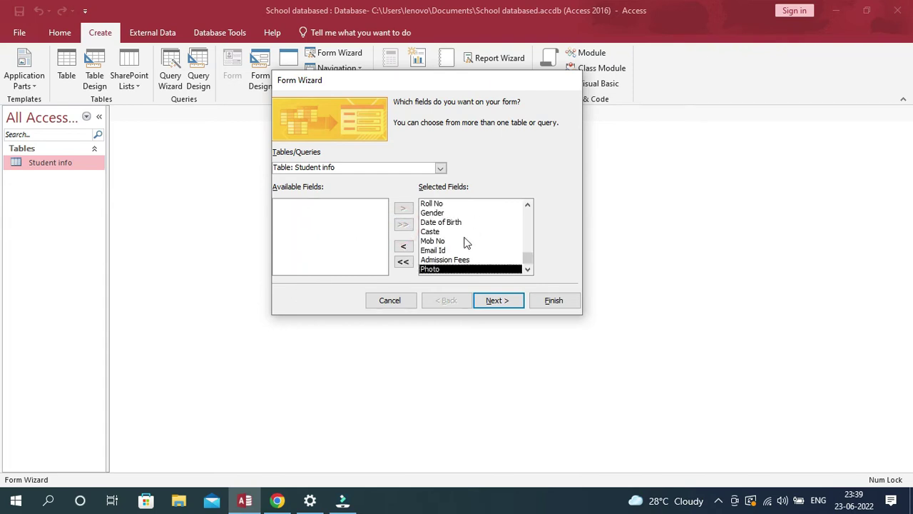
Finish the wizard with the Columnar layout and the title Student info, opening the form to modify its design
{"action": "left_click", "coordinate": [494, 300]}
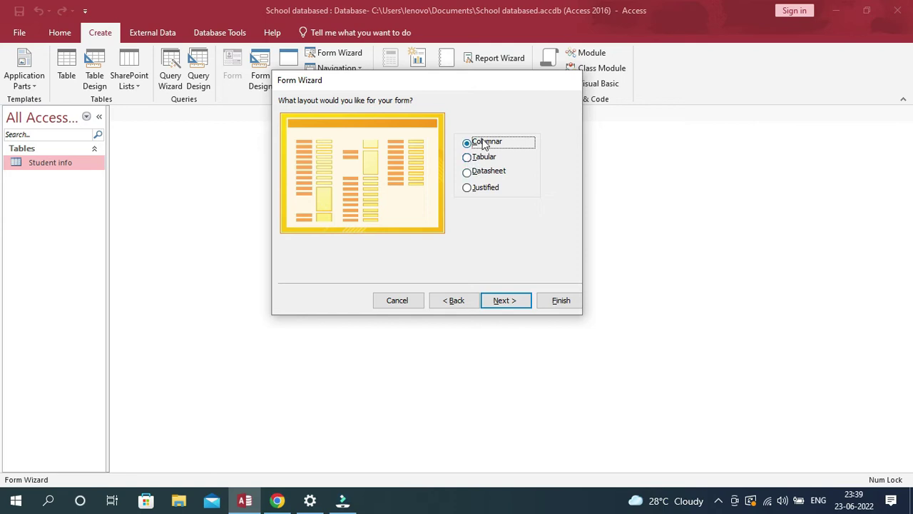
{"action": "left_click", "coordinate": [501, 301]}
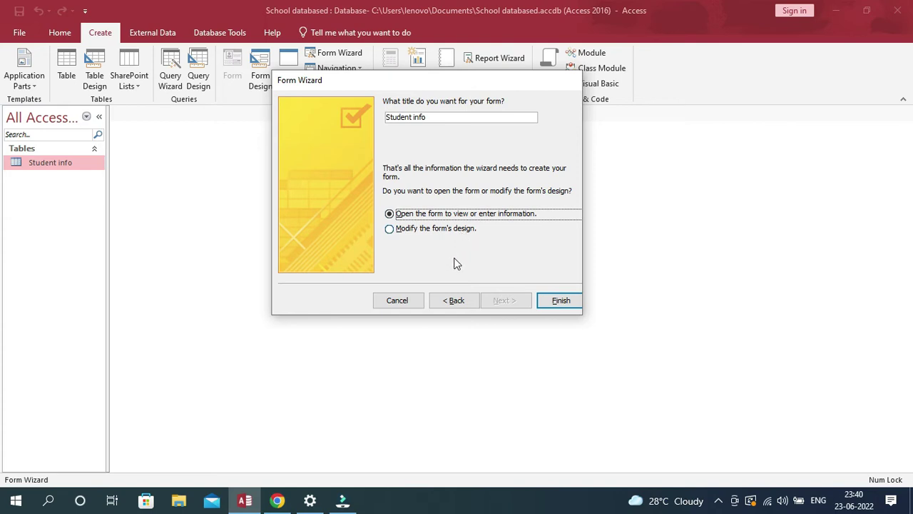
{"action": "left_click", "coordinate": [390, 230]}
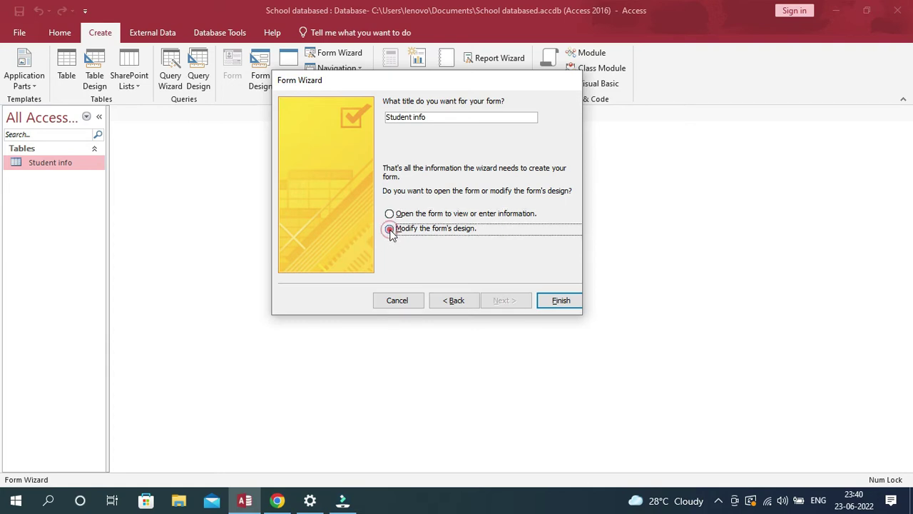
{"action": "left_click", "coordinate": [561, 301]}
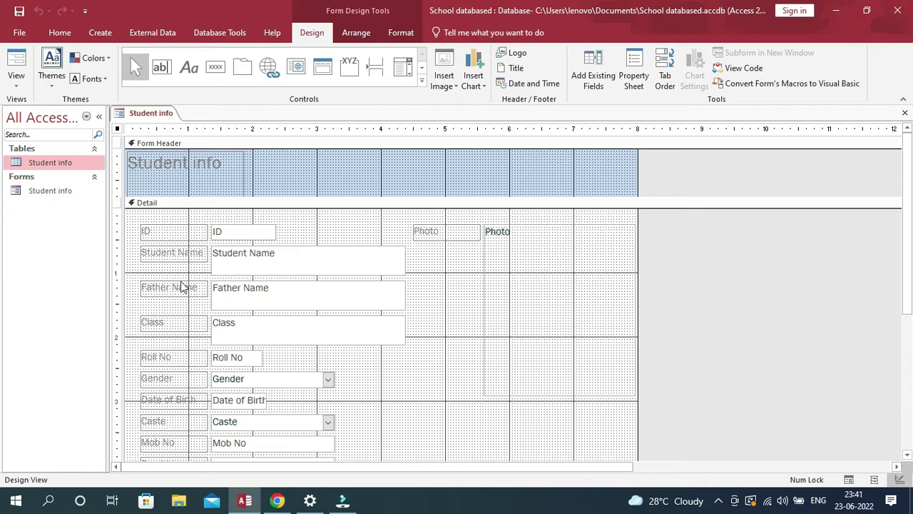
{"action": "left_click", "coordinate": [18, 87]}
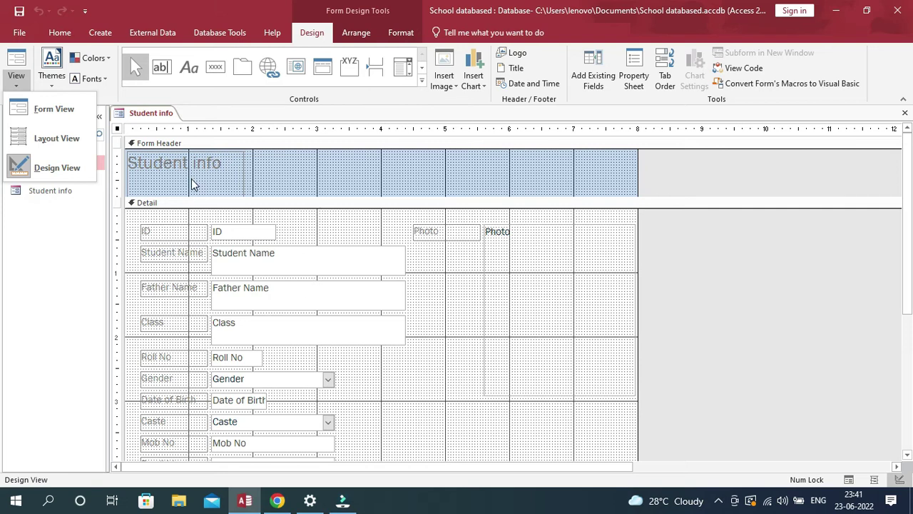
{"action": "left_click", "coordinate": [239, 184]}
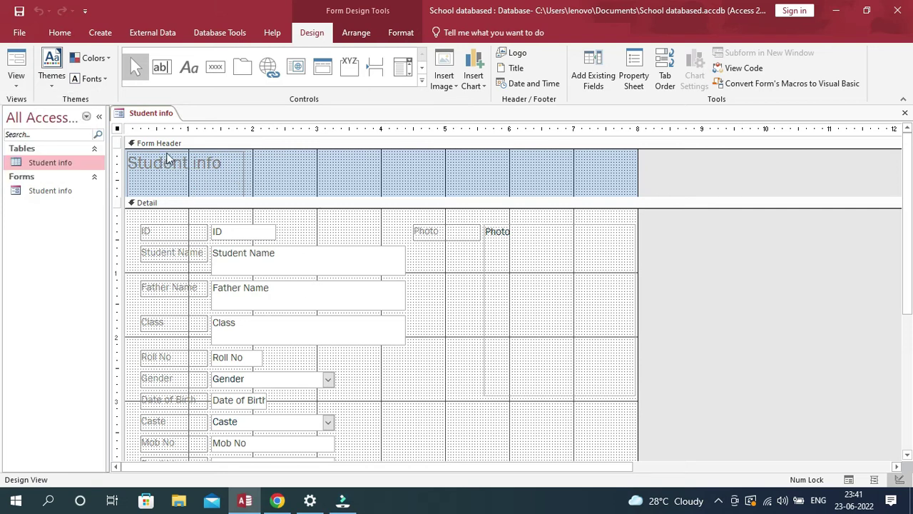
Stretch the title label across the form's width in a taller header section and change its text to STUDENT DETAILS
{"action": "left_click", "coordinate": [171, 169]}
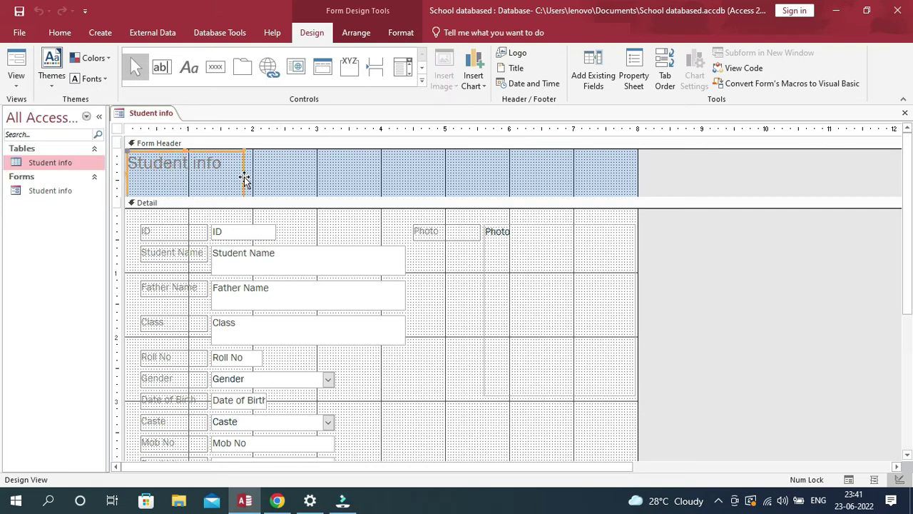
{"action": "left_click_drag", "start_coordinate": [244, 172], "coordinate": [632, 167]}
{"action": "left_click", "coordinate": [224, 197]}
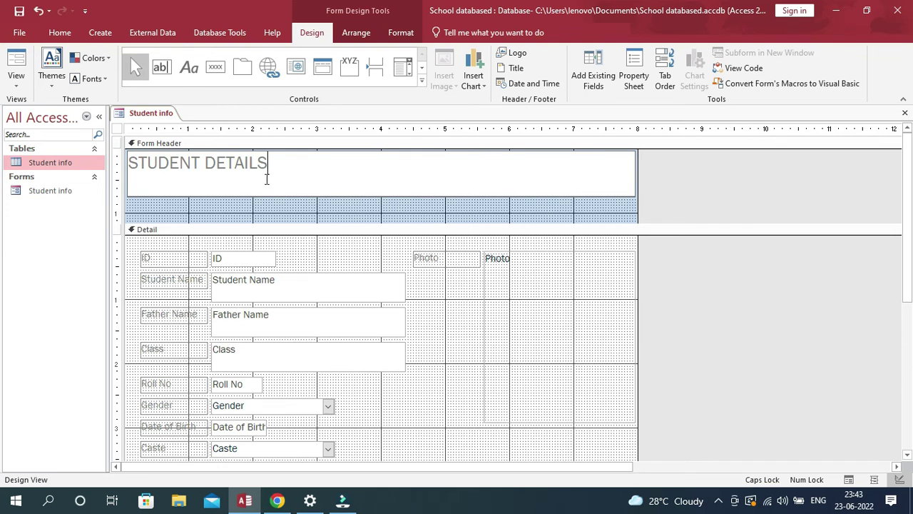
Centre the STUDENT DETAILS title in its label and set its font size to 24
{"action": "key", "text": "ctrl+a"}
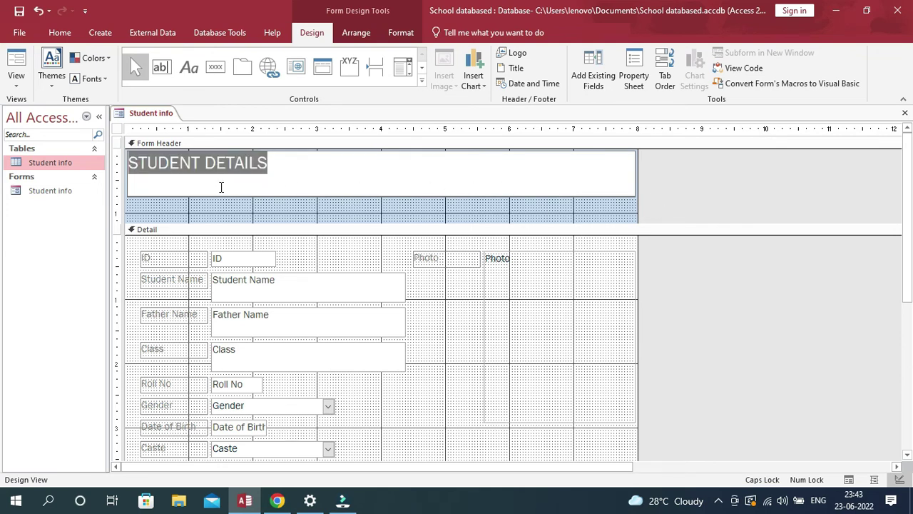
{"action": "left_click", "coordinate": [399, 33]}
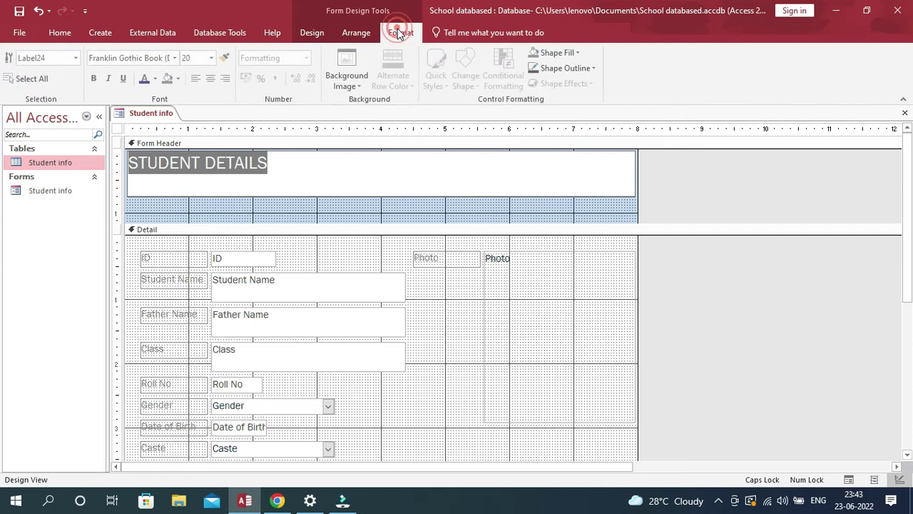
{"action": "left_click", "coordinate": [211, 80]}
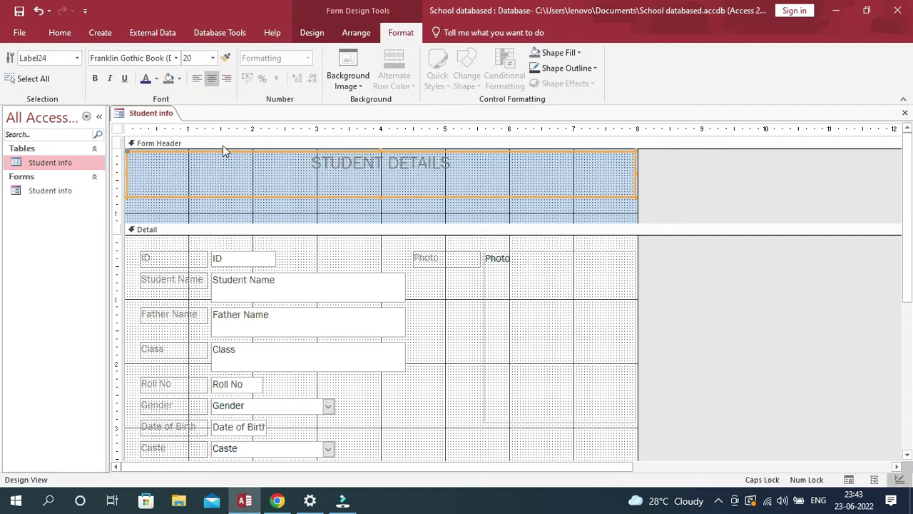
{"action": "left_click", "coordinate": [213, 57]}
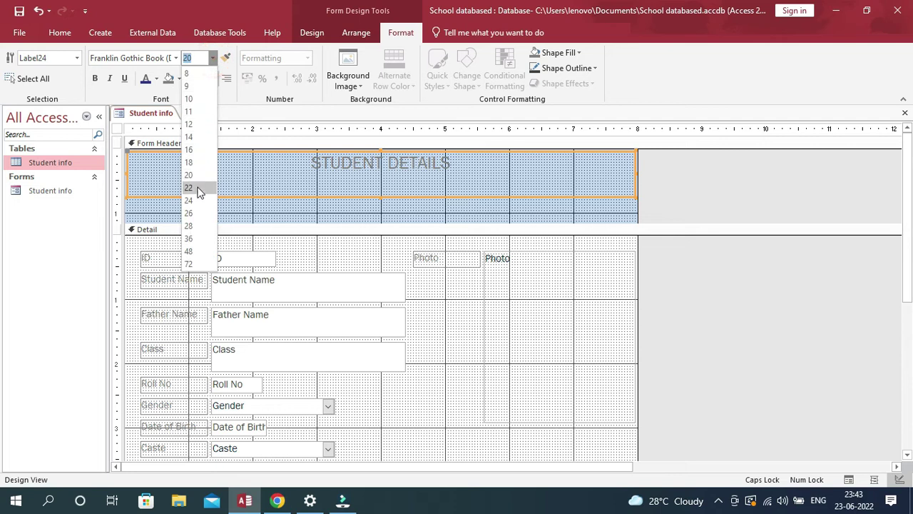
{"action": "left_click", "coordinate": [189, 225]}
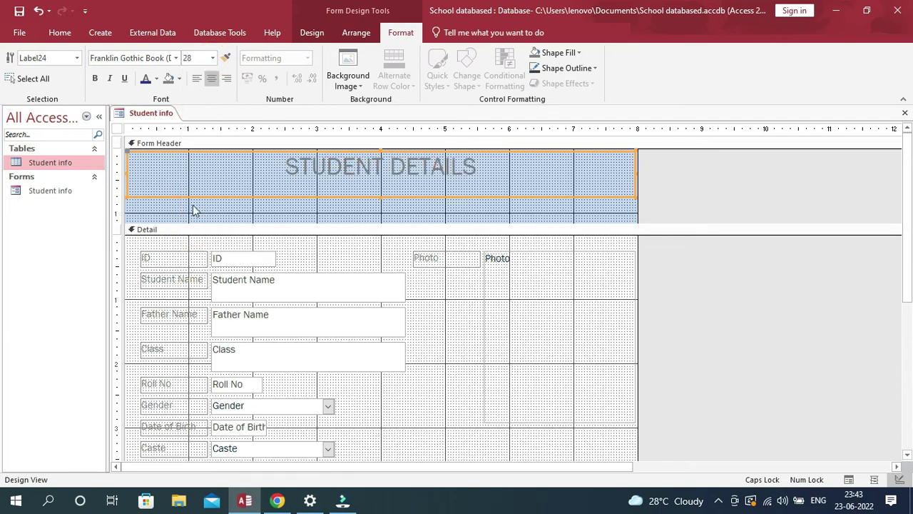
{"action": "left_click", "coordinate": [212, 58]}
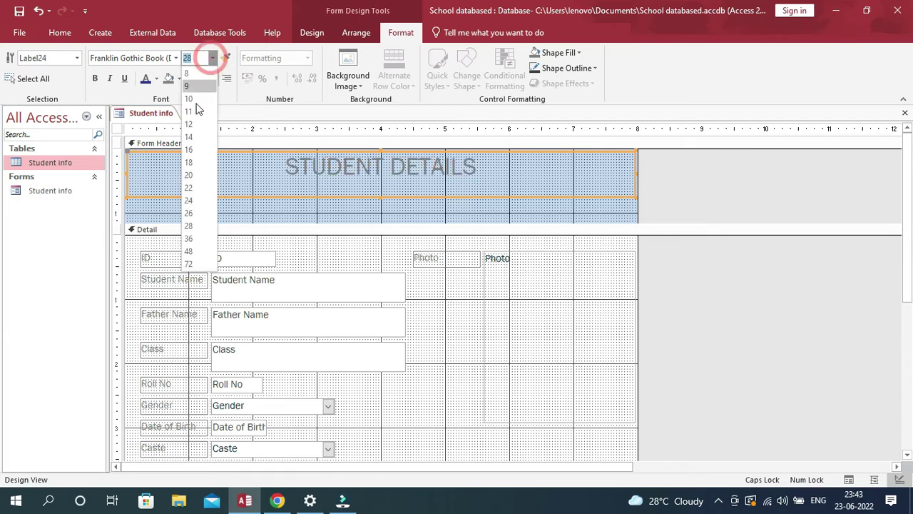
{"action": "left_click", "coordinate": [187, 189]}
Format the header title in Arial Black, size 28, dark blue and underlined, and make its label slightly taller
{"action": "left_click", "coordinate": [176, 58]}
{"action": "left_click", "coordinate": [139, 185]}
{"action": "left_click", "coordinate": [156, 79]}
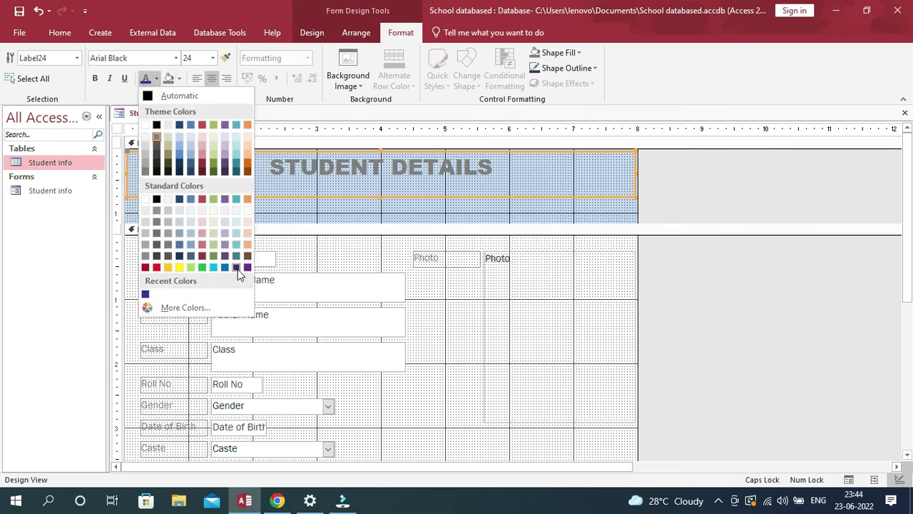
{"action": "left_click", "coordinate": [236, 268]}
{"action": "key", "text": "ctrl+shift+period"}
{"action": "left_click", "coordinate": [124, 79]}
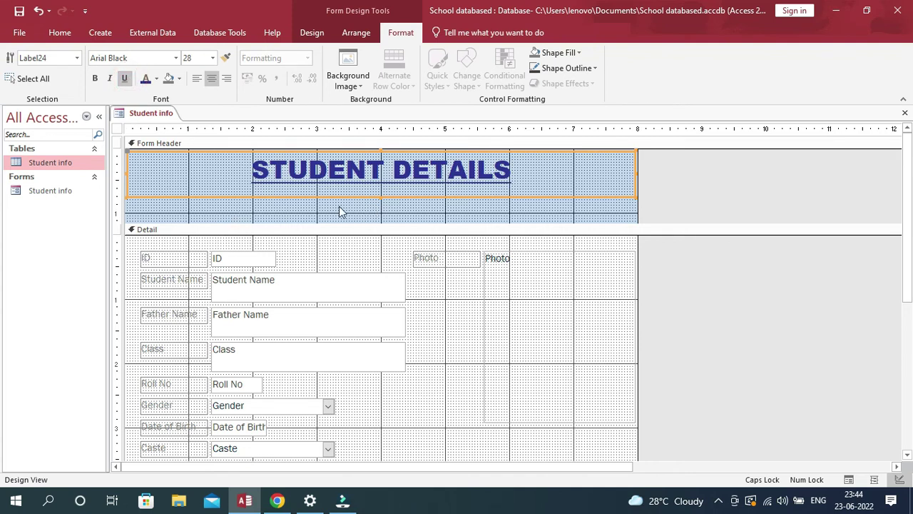
{"action": "left_click_drag", "start_coordinate": [379, 197], "coordinate": [379, 208]}
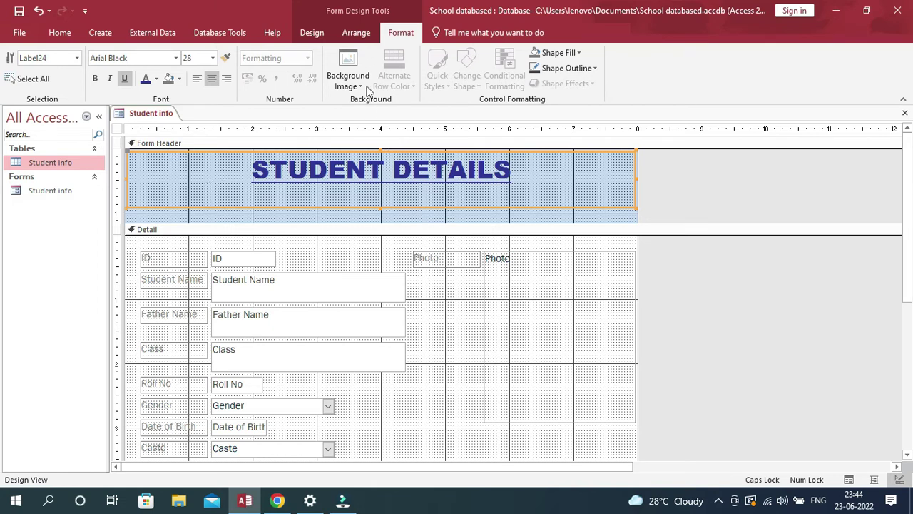
{"action": "left_click", "coordinate": [324, 35]}
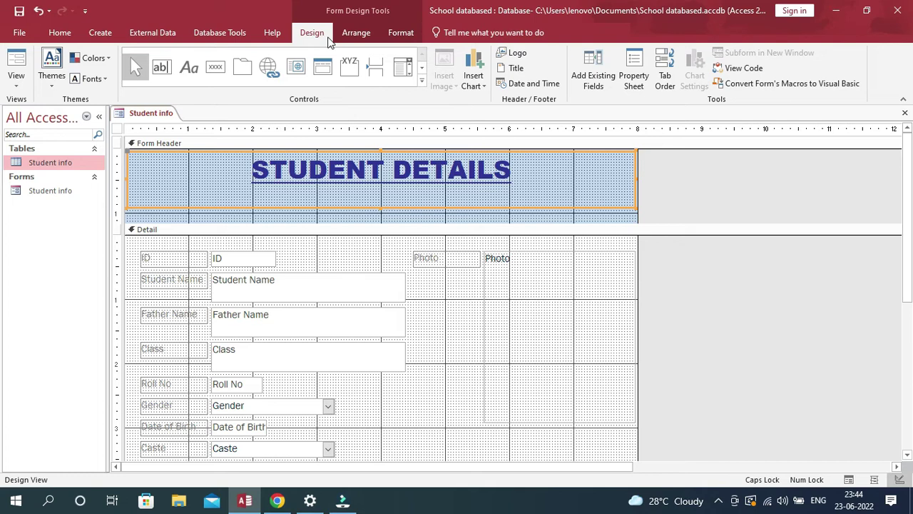
Insert the picture 33.png from the img folder as the logo in the form header
{"action": "left_click", "coordinate": [515, 56]}
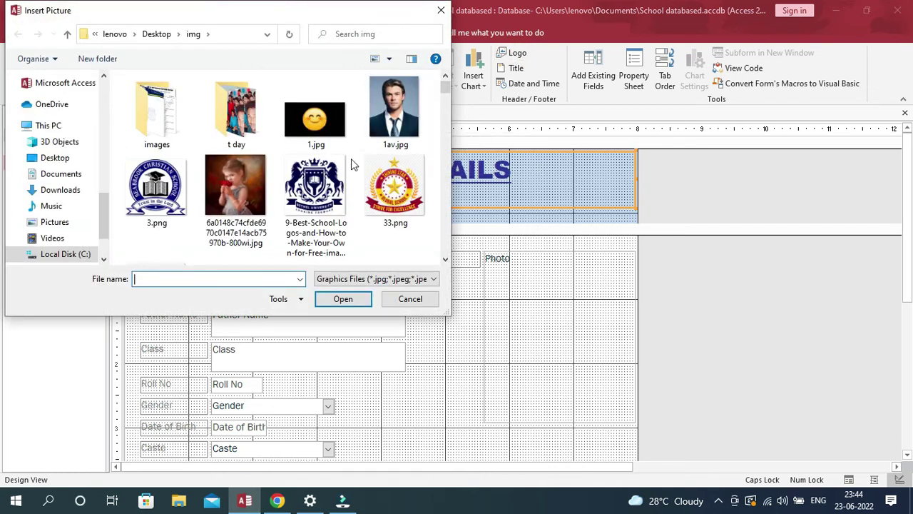
{"action": "scroll", "coordinate": [353, 168], "scroll_direction": "down", "scroll_amount": 2}
{"action": "scroll", "coordinate": [361, 184], "scroll_direction": "up", "scroll_amount": 1}
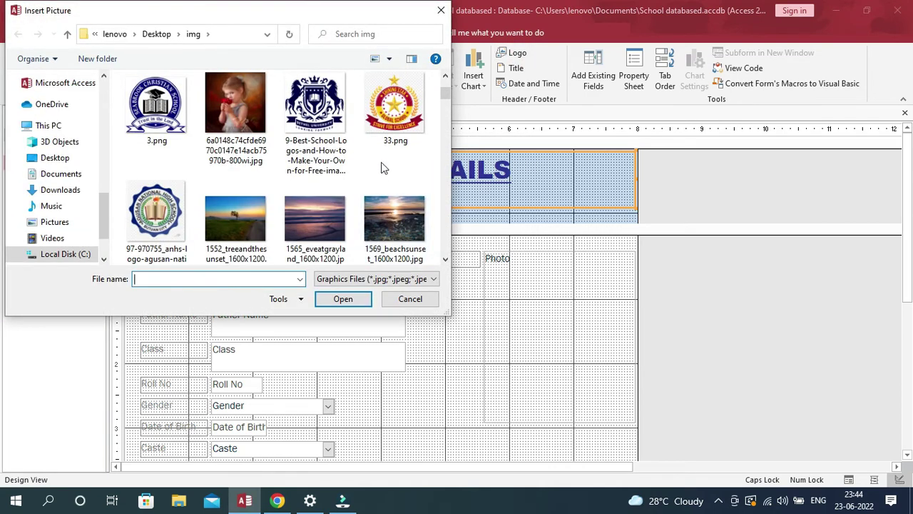
{"action": "left_click", "coordinate": [402, 116]}
{"action": "left_click", "coordinate": [344, 300]}
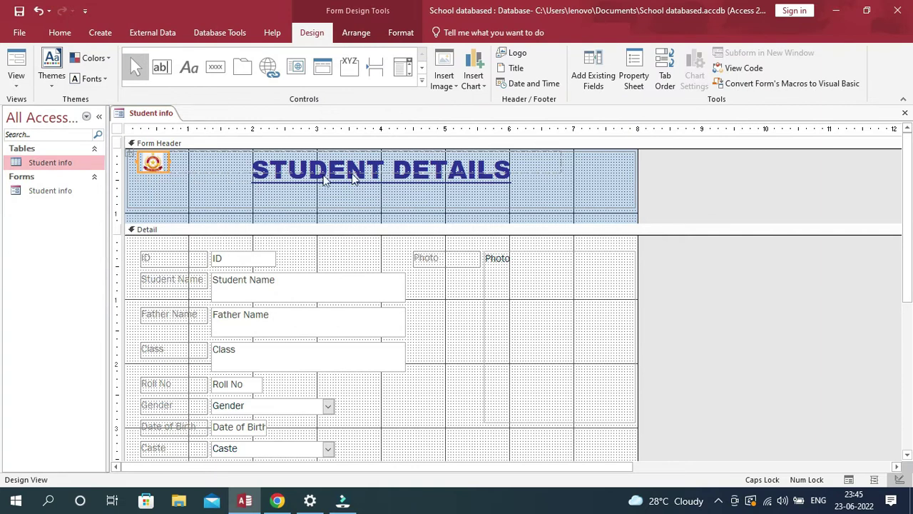
Enlarge the header logo to about 1 inch wide beside the title and reduce the header section to about 1 inch high
{"action": "left_click_drag", "start_coordinate": [184, 176], "coordinate": [192, 179]}
{"action": "left_click_drag", "start_coordinate": [251, 219], "coordinate": [287, 190]}
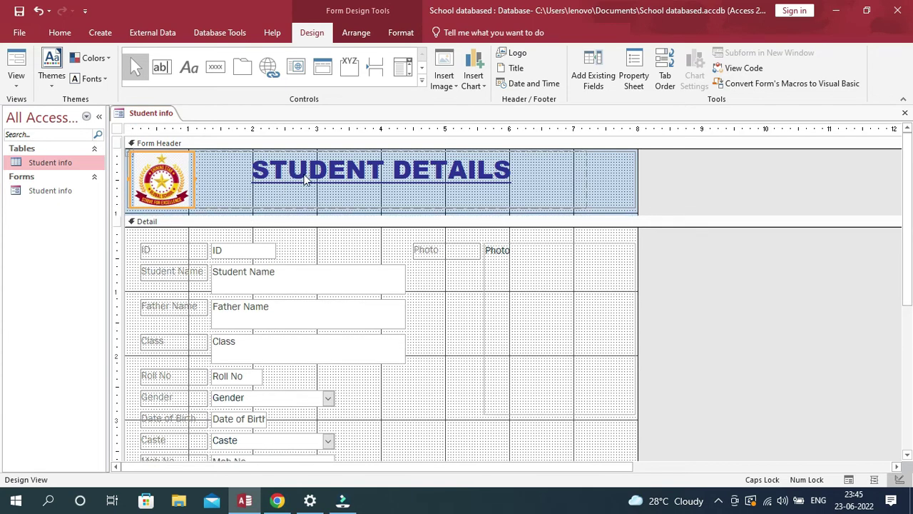
{"action": "left_click", "coordinate": [291, 177]}
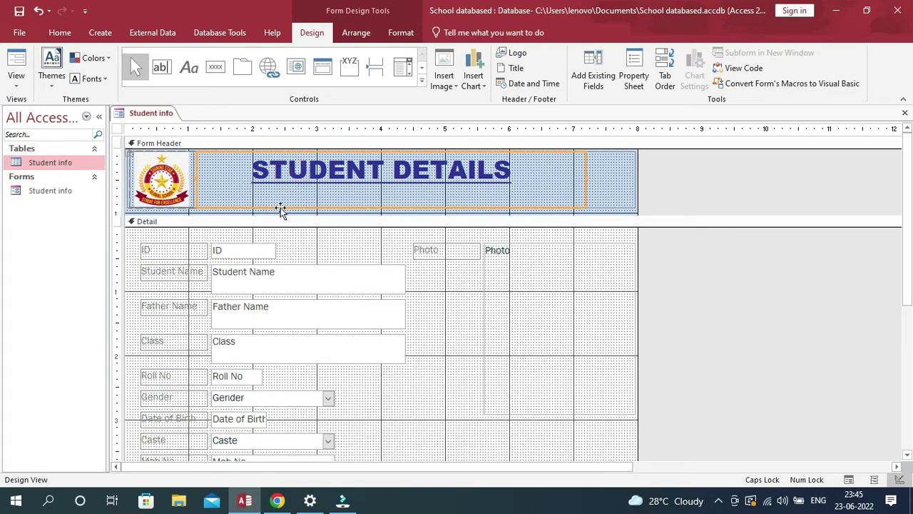
Widen the ID text box in the Detail section to about the 4-inch ruler mark and make it slightly taller
{"action": "left_click", "coordinate": [493, 314]}
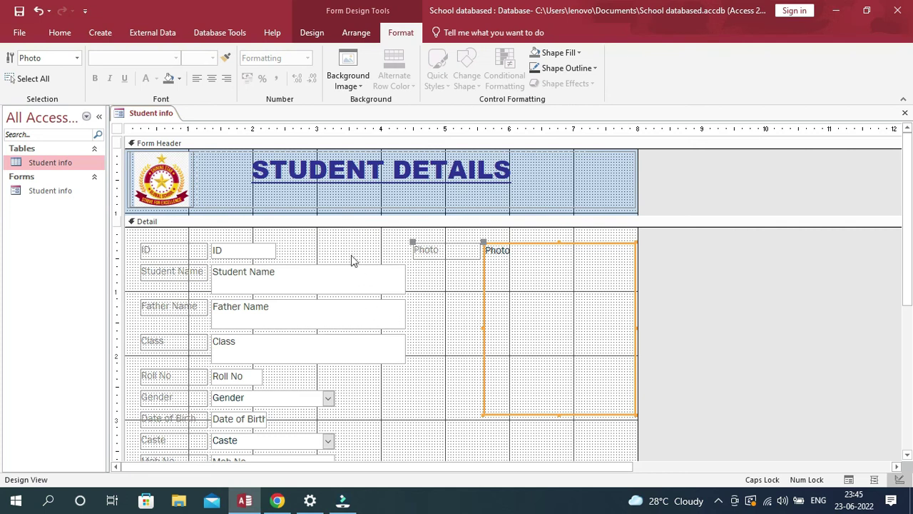
{"action": "scroll", "coordinate": [350, 259], "scroll_direction": "down", "scroll_amount": 3}
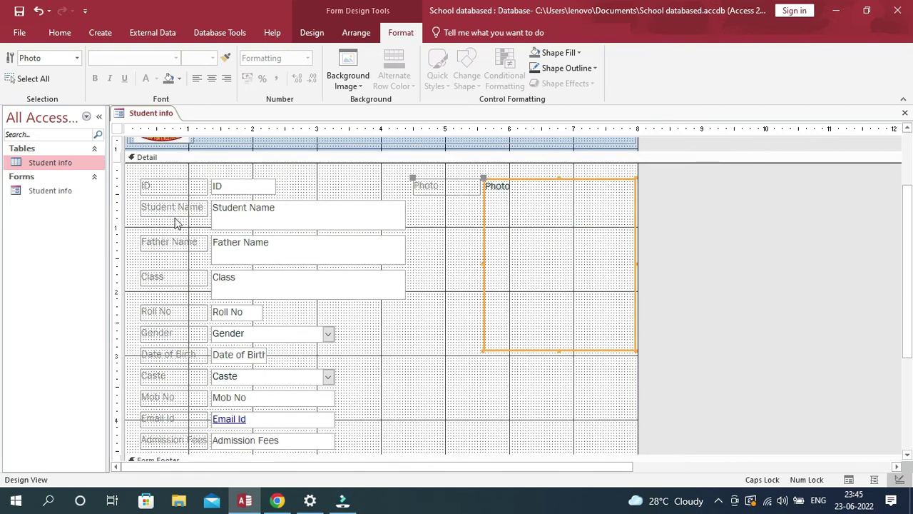
{"action": "key", "text": "Tab"}
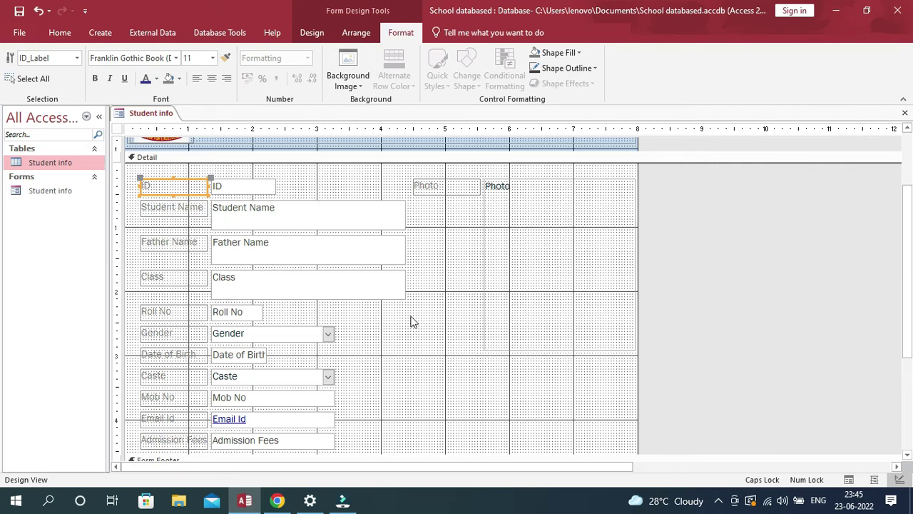
{"action": "left_click", "coordinate": [257, 189]}
{"action": "left_click_drag", "start_coordinate": [276, 185], "coordinate": [383, 183]}
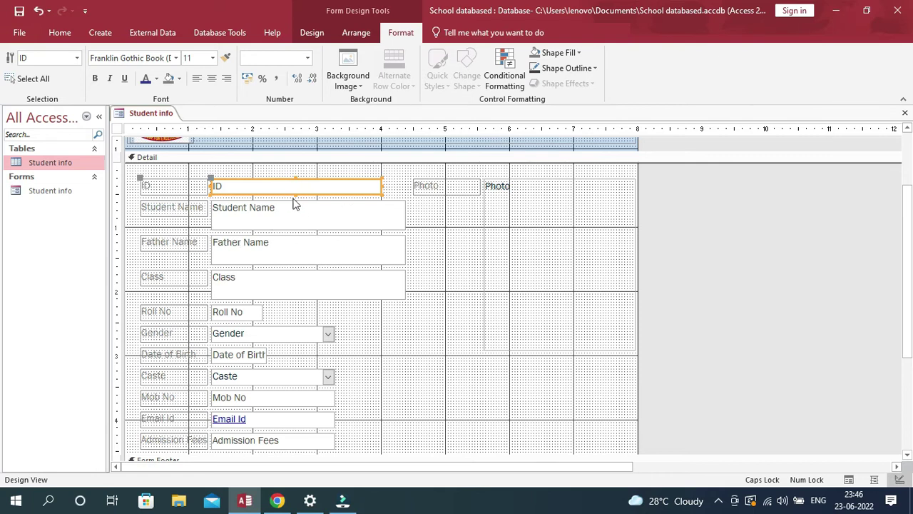
{"action": "left_click_drag", "start_coordinate": [296, 194], "coordinate": [295, 195]}
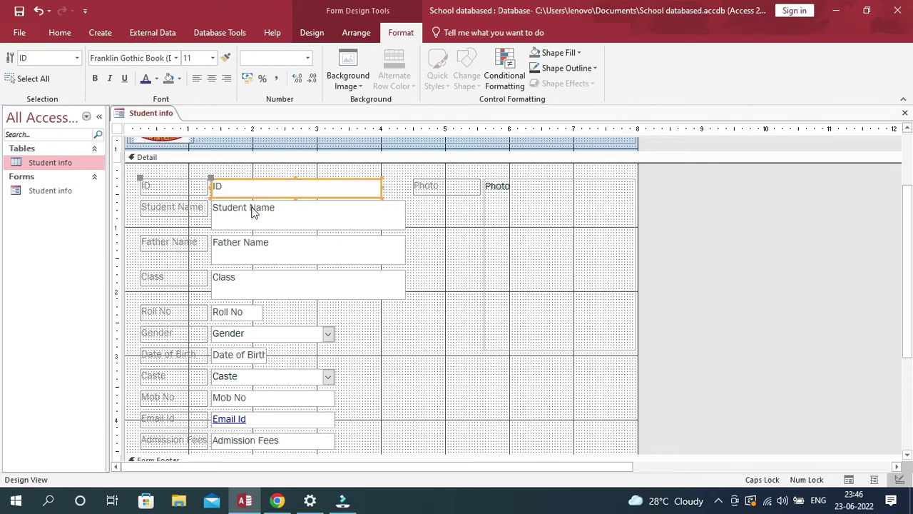
Reduce the Student Name text box to match the ID box's width and height, and shorten the height of the Father Name text box
{"action": "left_click", "coordinate": [312, 218]}
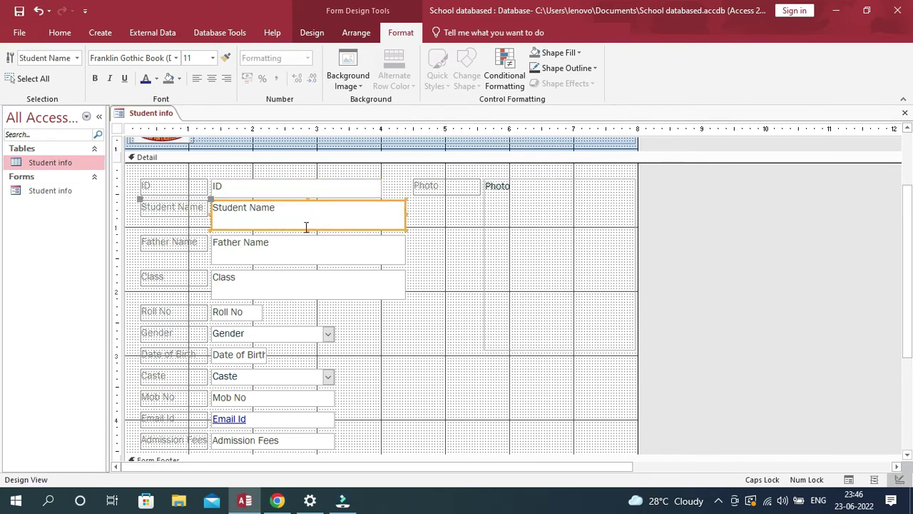
{"action": "left_click_drag", "start_coordinate": [309, 229], "coordinate": [307, 218]}
{"action": "left_click", "coordinate": [285, 257]}
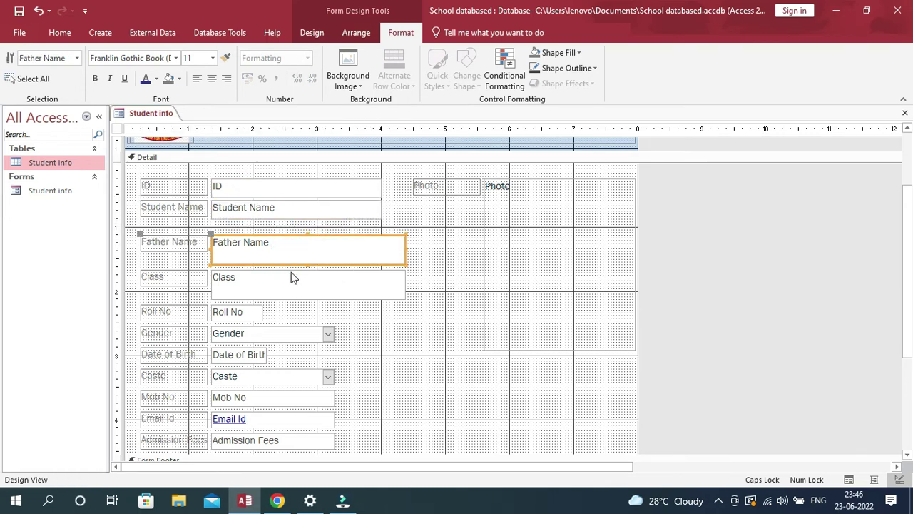
{"action": "left_click_drag", "start_coordinate": [308, 264], "coordinate": [306, 256]}
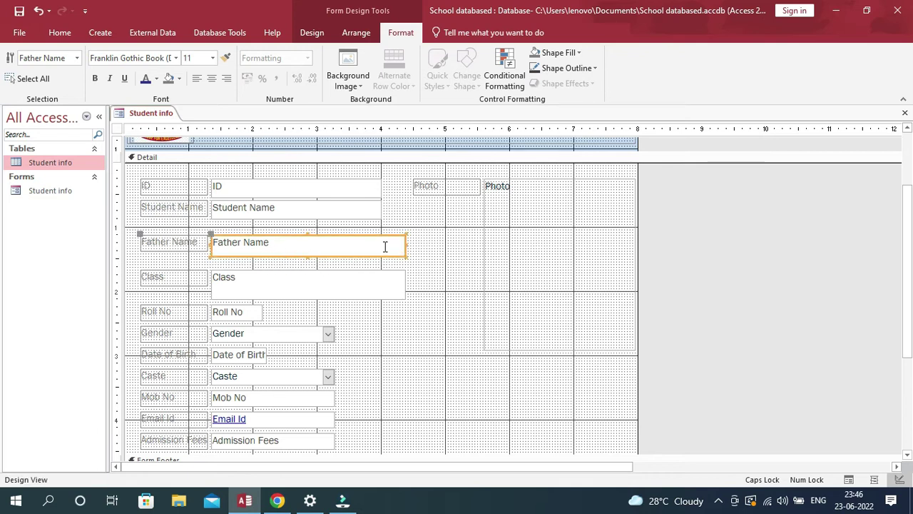